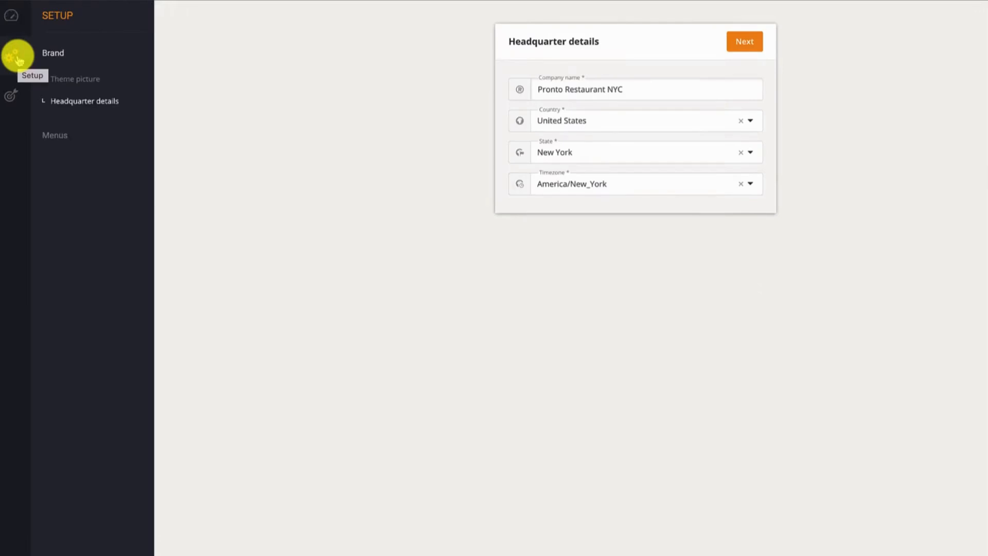
# Open the menu management page and change the name of First Menu to "Standard Menu".
pyautogui.click(59, 140)
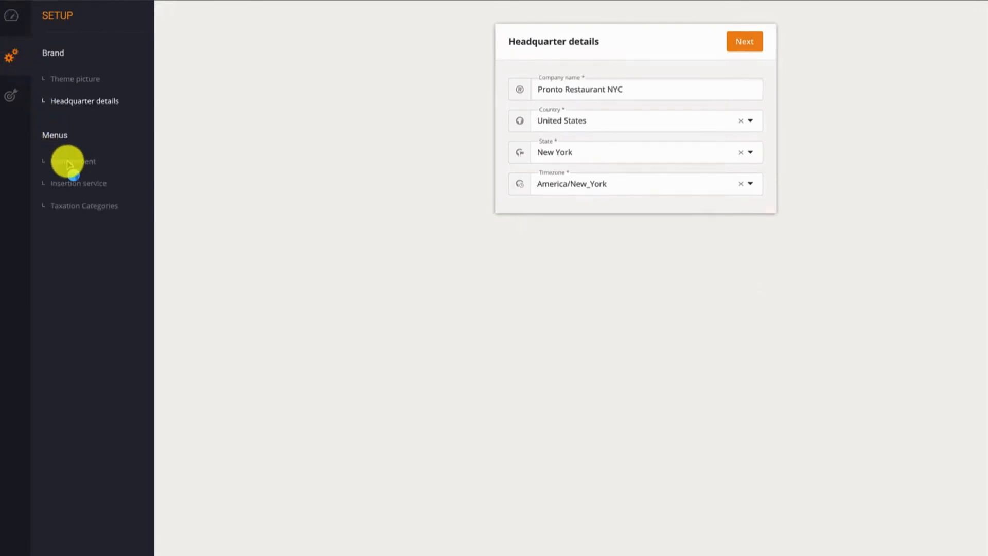
pyautogui.click(68, 162)
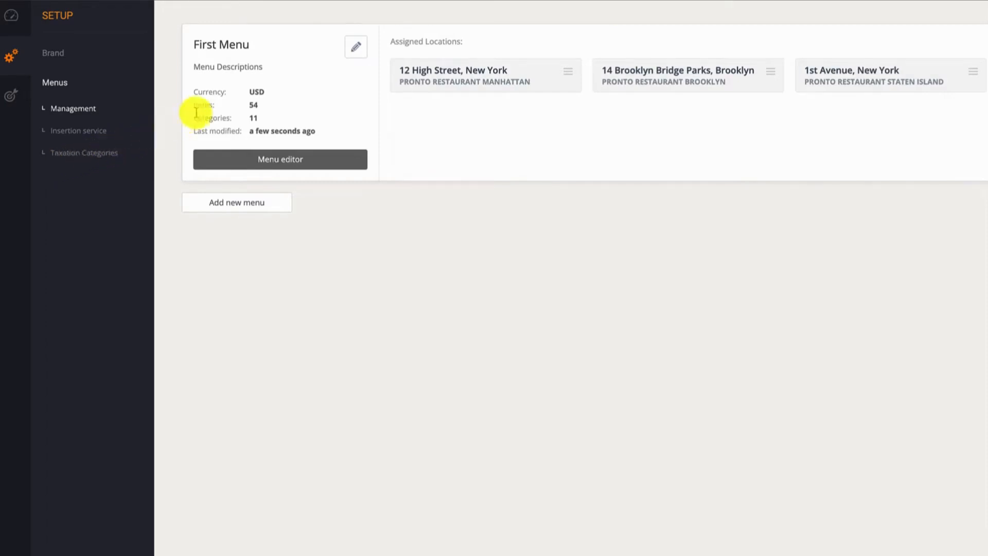
pyautogui.click(354, 54)
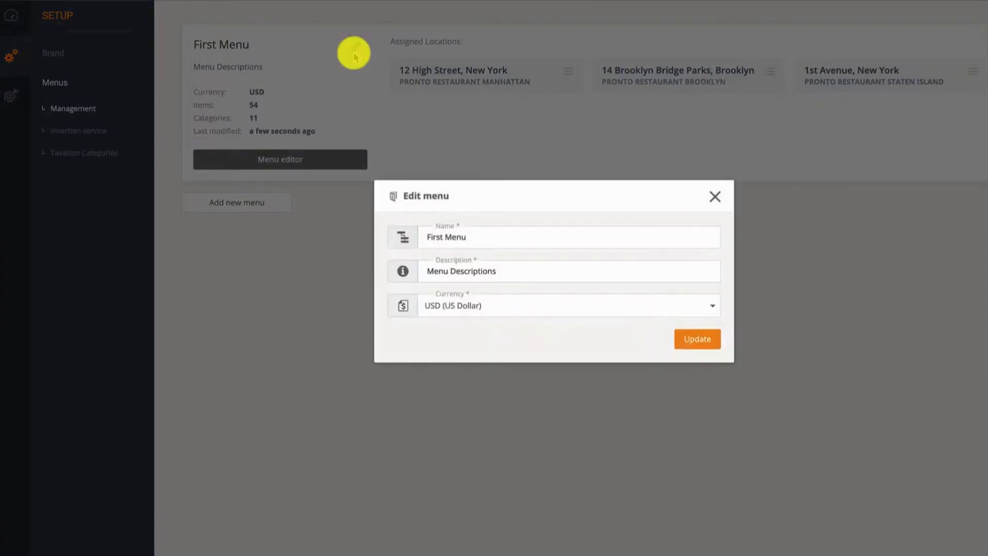
pyautogui.click(459, 237)
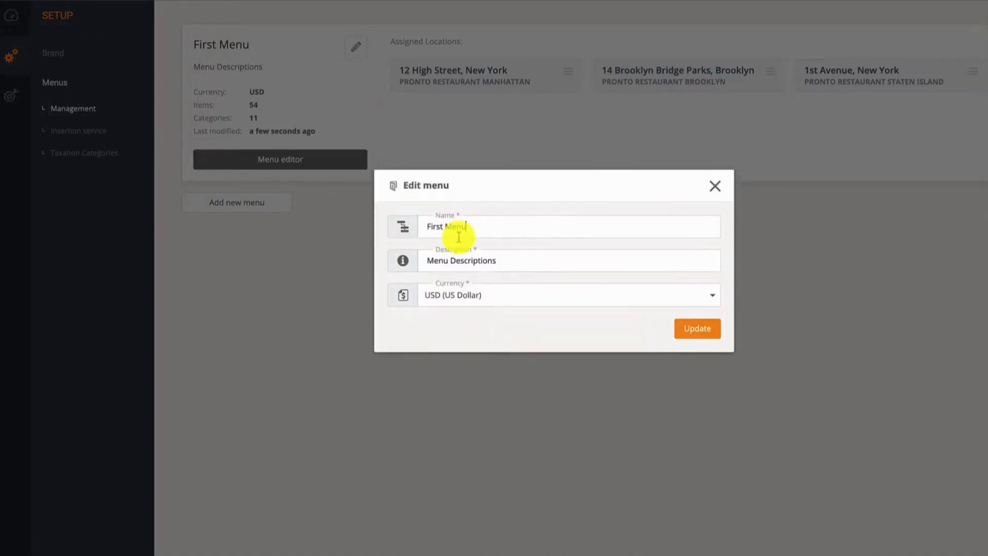
pyautogui.tripleClick(459, 231)
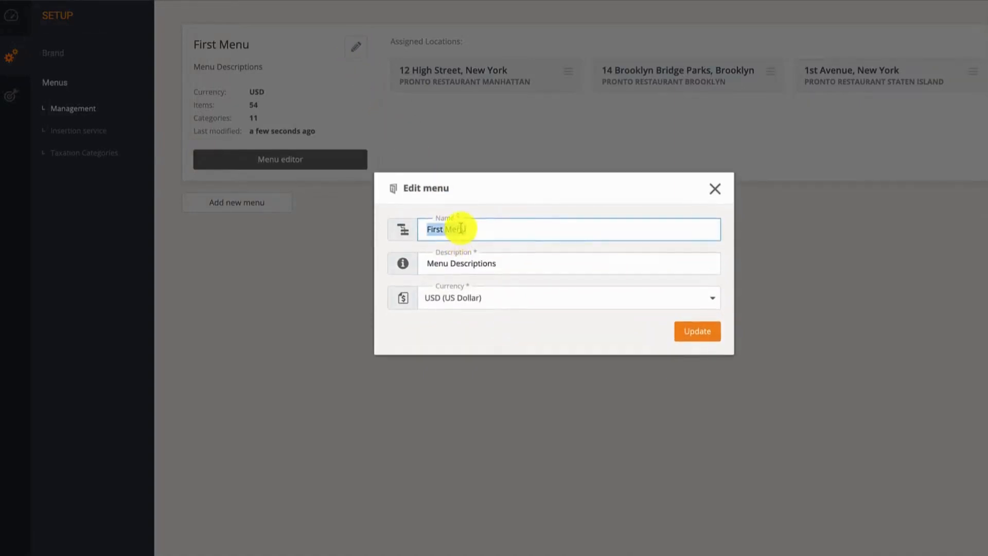
pyautogui.write('Standard Menu')
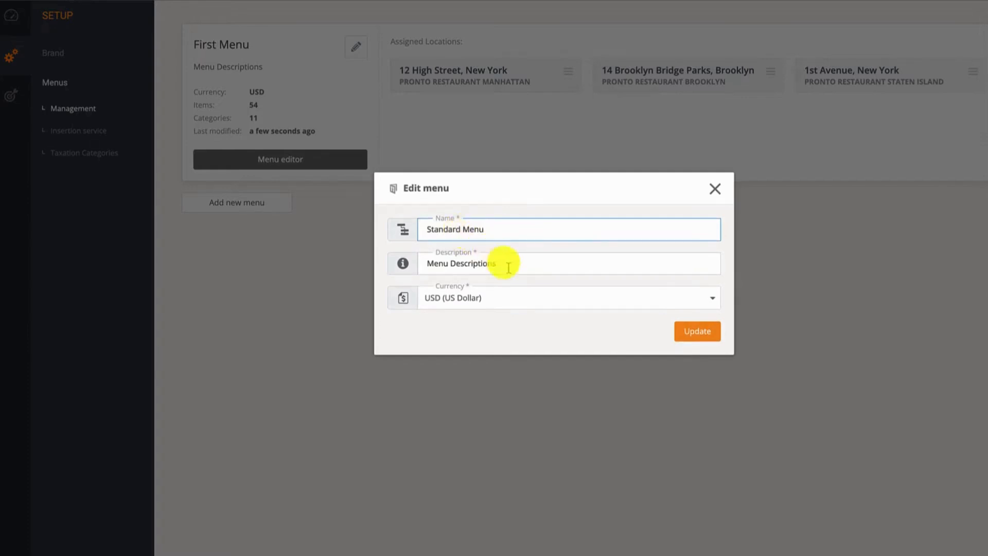
# Set the menu's description to "Main menu for all locations" and its currency to USD (US Dollar), and save the changes.
pyautogui.moveTo(501, 263); pyautogui.dragTo(437, 265)
pyautogui.write('Main menu')
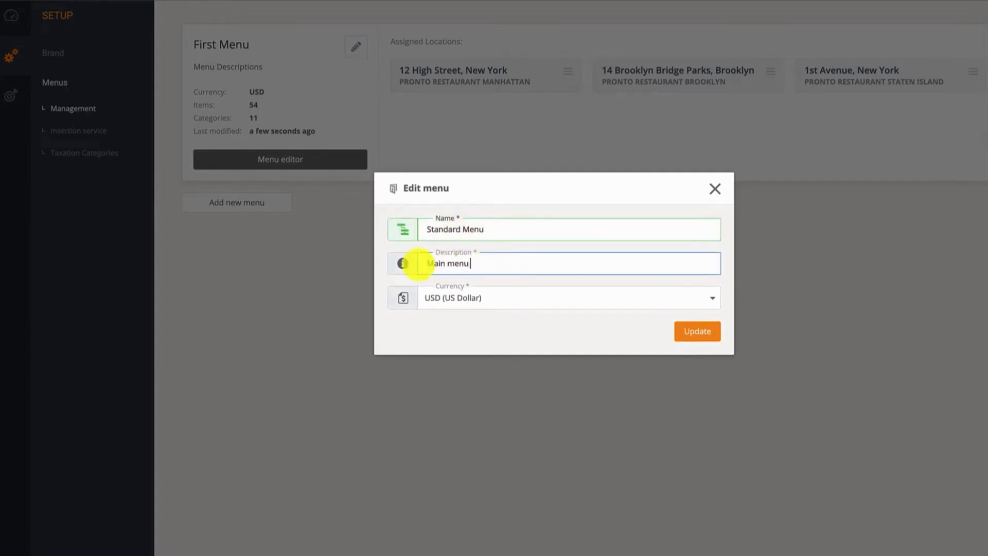
pyautogui.write(' for all locations')
pyautogui.click(713, 303)
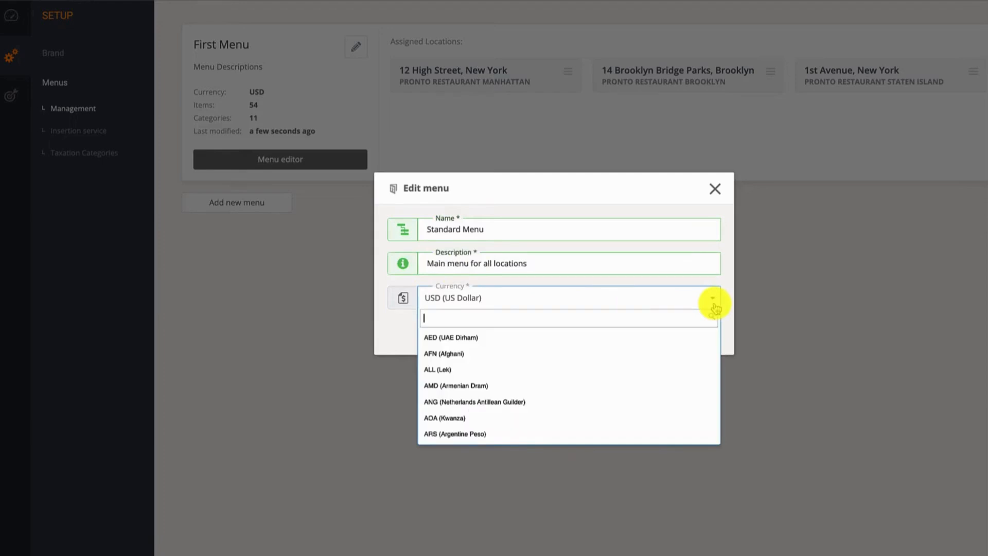
pyautogui.write('usd')
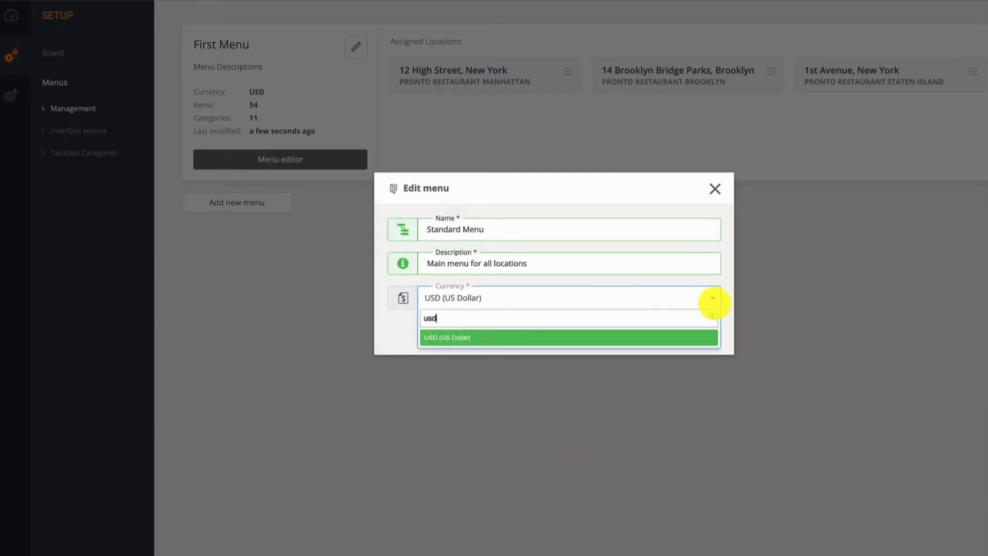
pyautogui.click(671, 336)
pyautogui.click(700, 337)
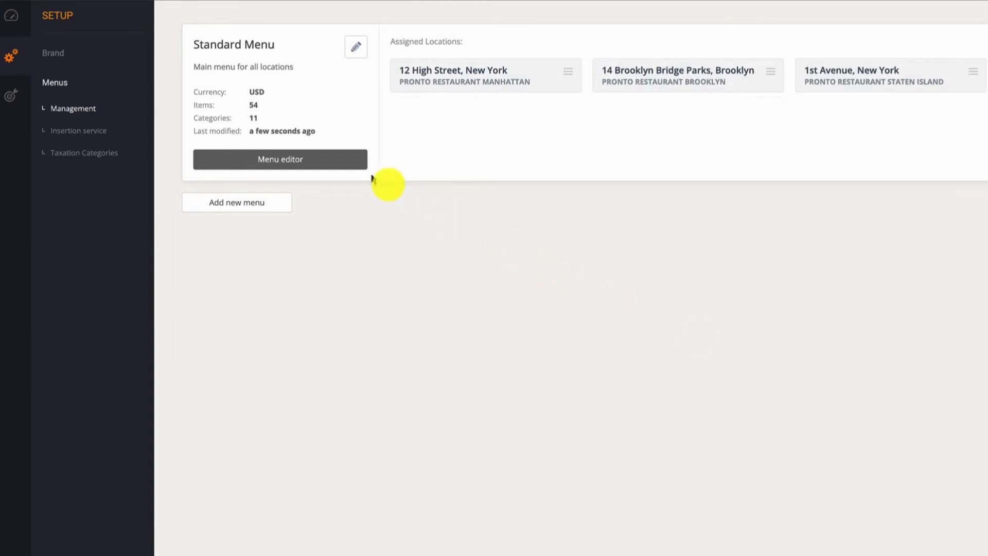
# Open Standard Menu for editing, view the items in the Appetizers category, and return to the menu management page.
pyautogui.click(349, 163)
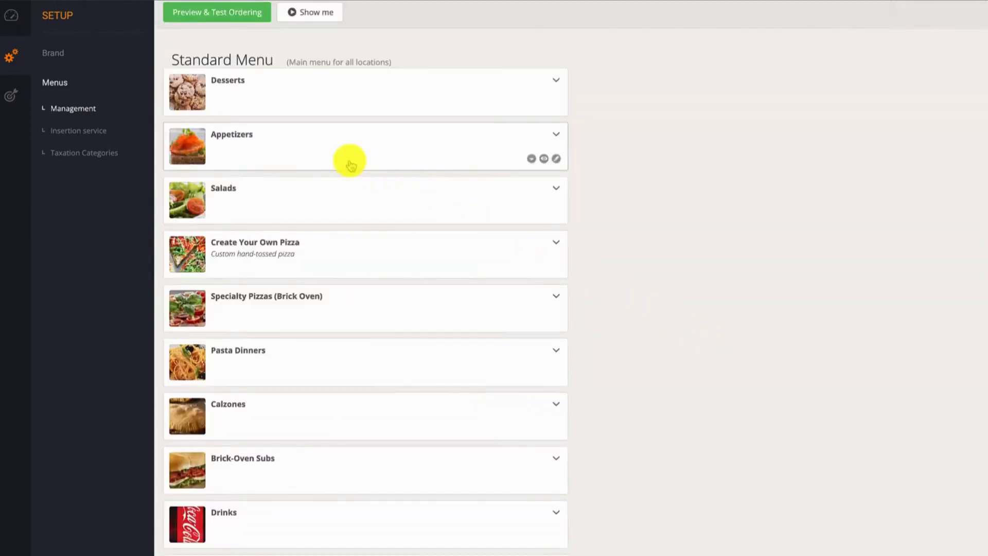
pyautogui.click(350, 165)
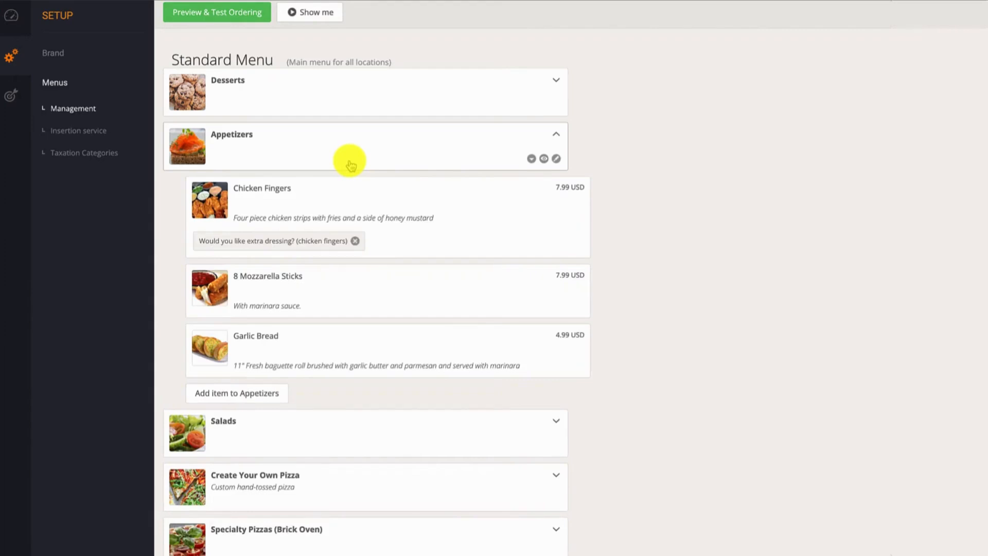
pyautogui.click(350, 165)
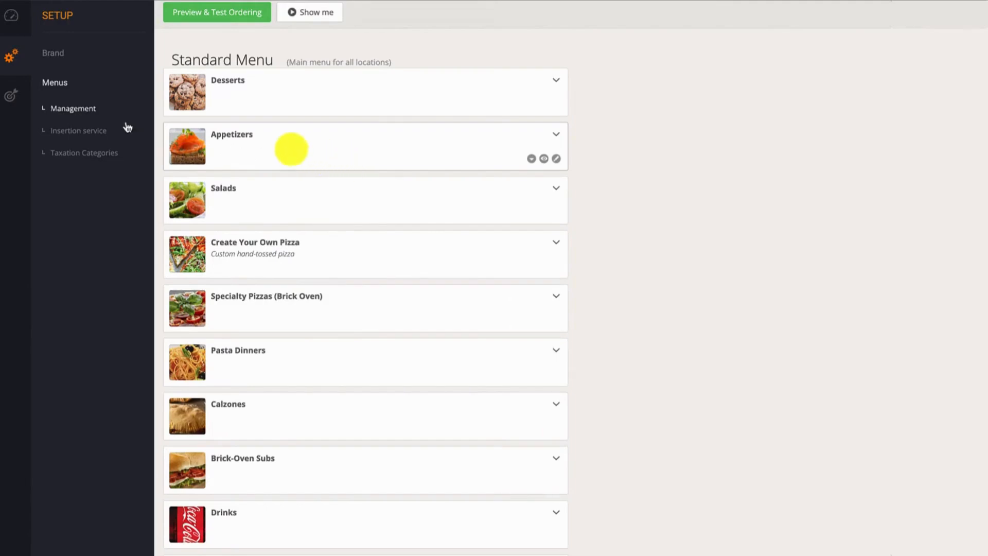
pyautogui.click(89, 114)
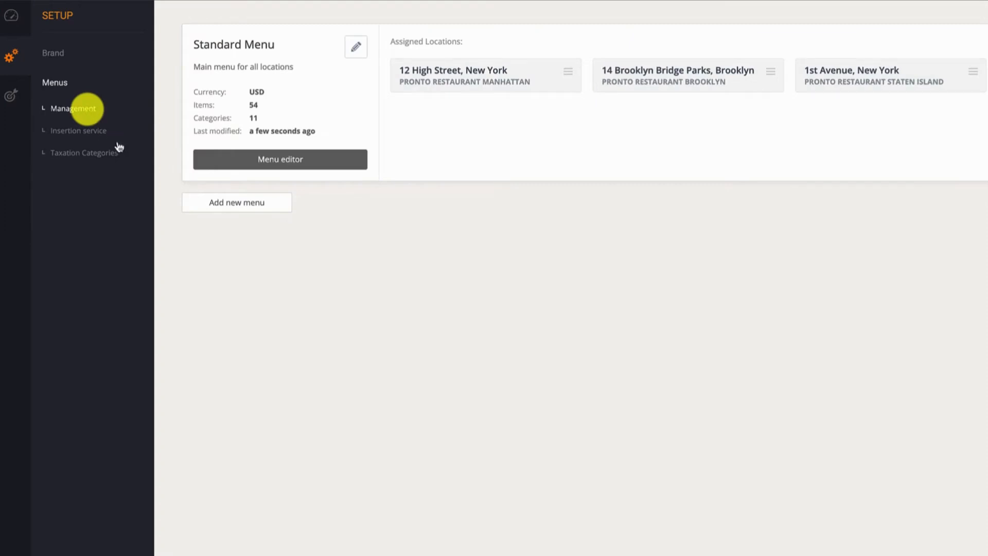
# Insert a new menu named "Spring Menu" with the description "Spring menu for downtown locations".
pyautogui.click(201, 205)
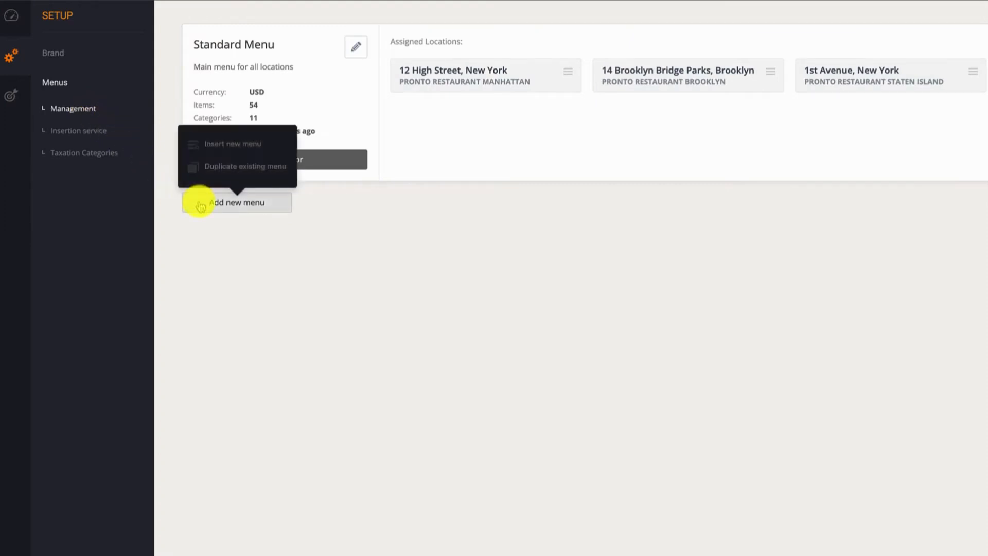
pyautogui.click(227, 158)
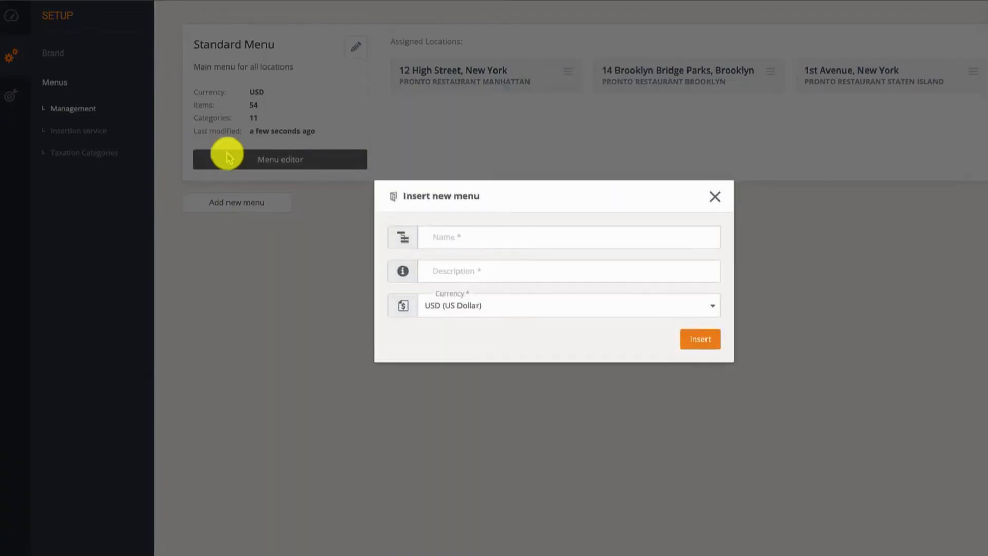
pyautogui.click(436, 234)
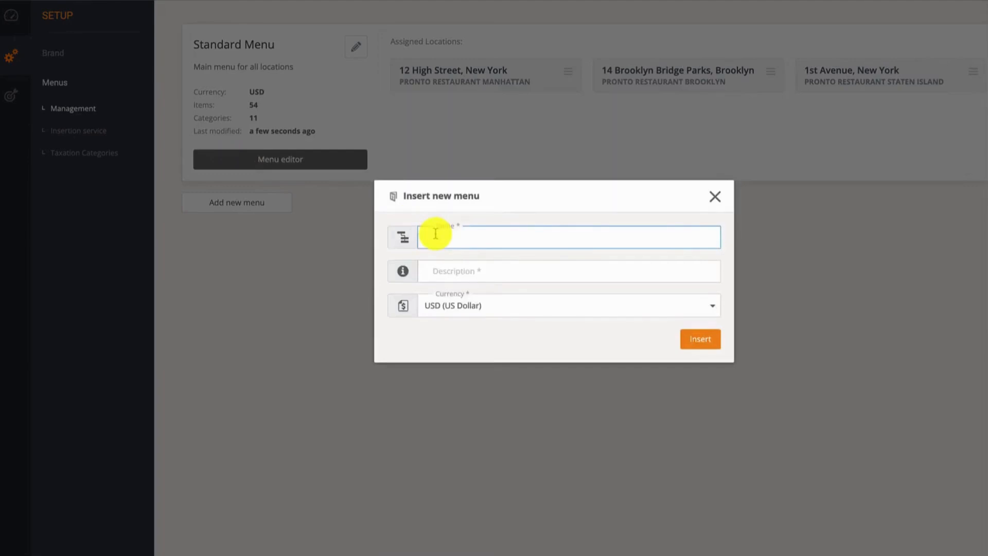
pyautogui.write('Spring Menu')
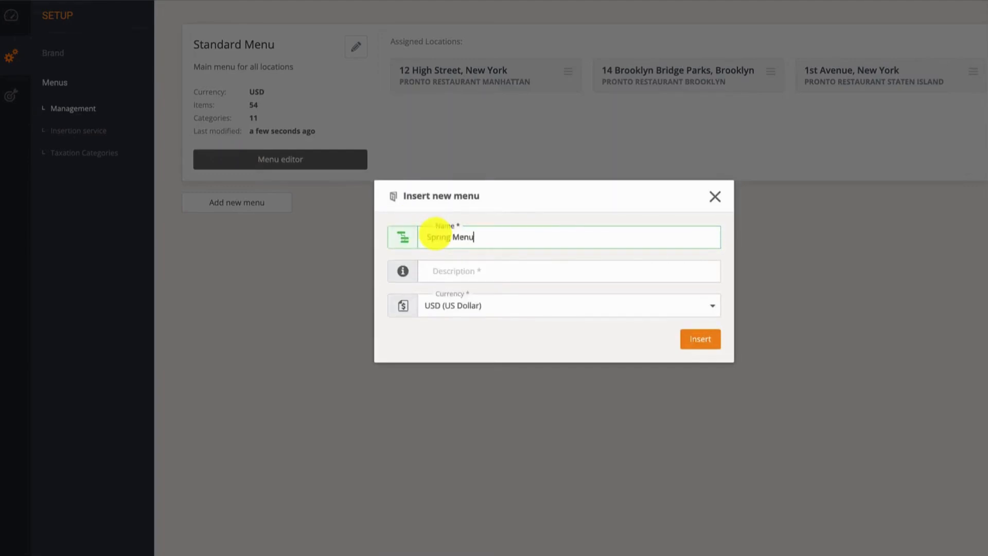
pyautogui.click(431, 270)
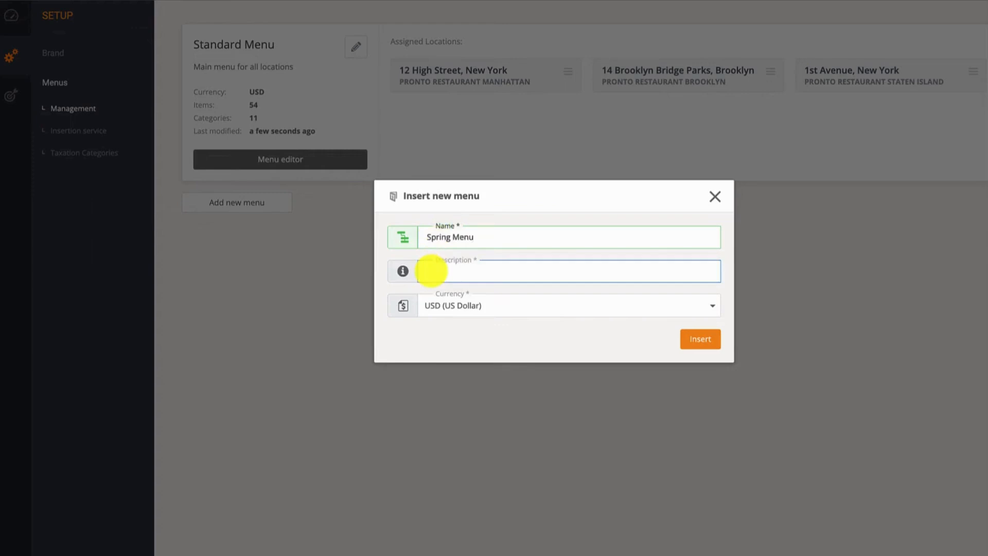
pyautogui.write('Spring menu for do')
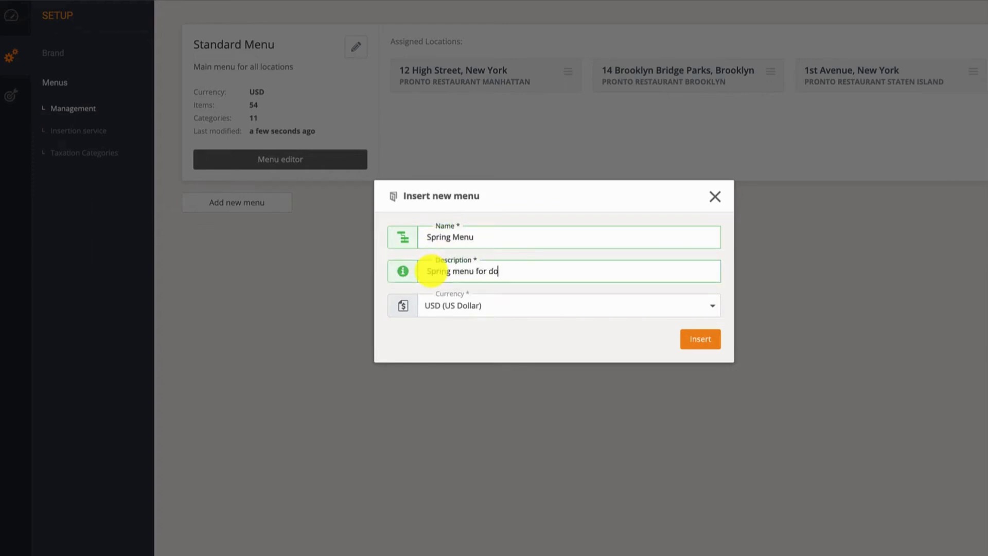
pyautogui.write('wntown locations')
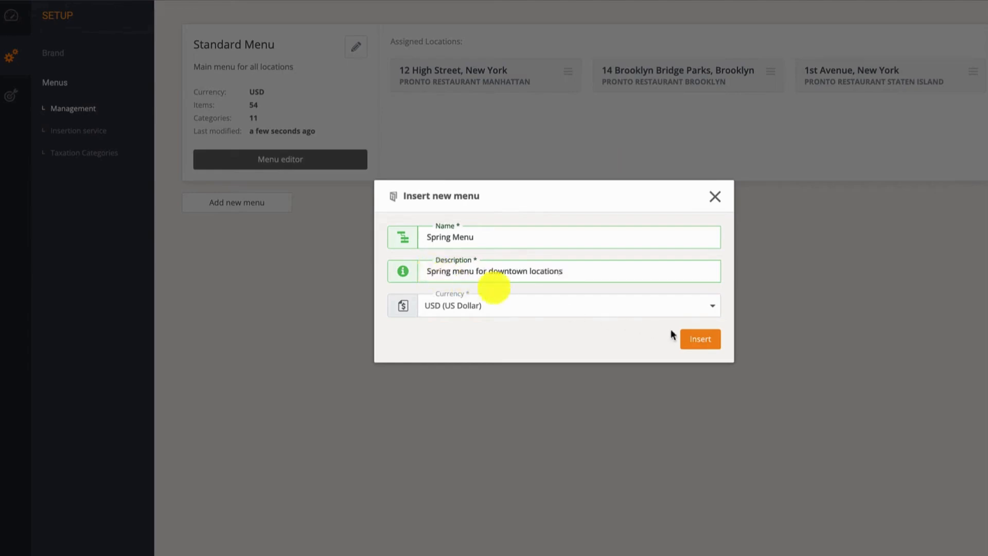
pyautogui.click(696, 341)
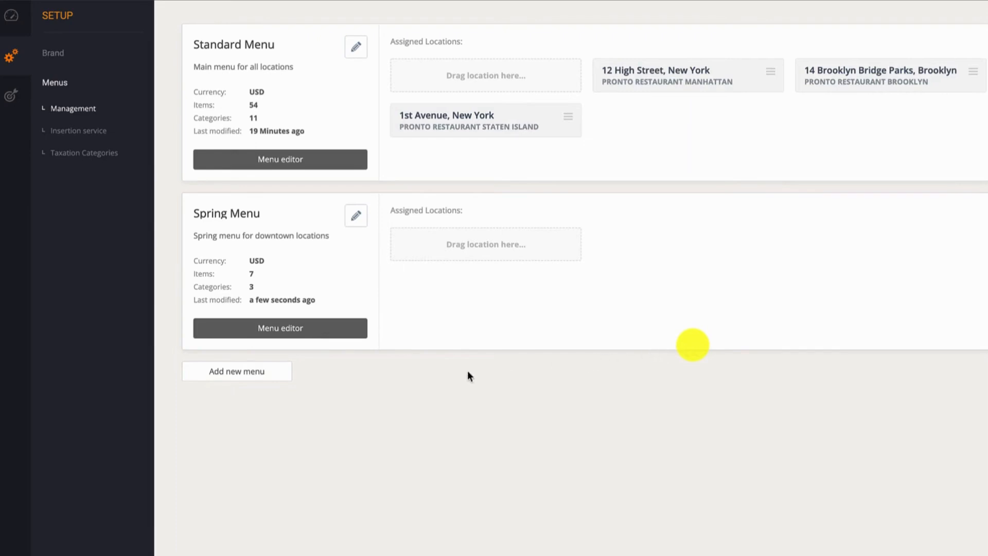
# Add another menu by duplicating the existing Standard Menu.
pyautogui.click(283, 372)
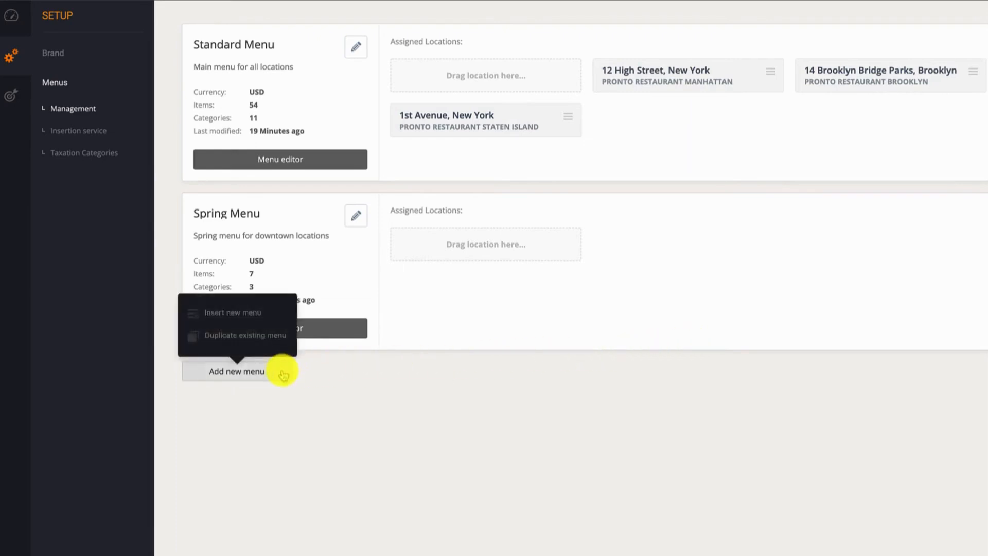
pyautogui.click(281, 338)
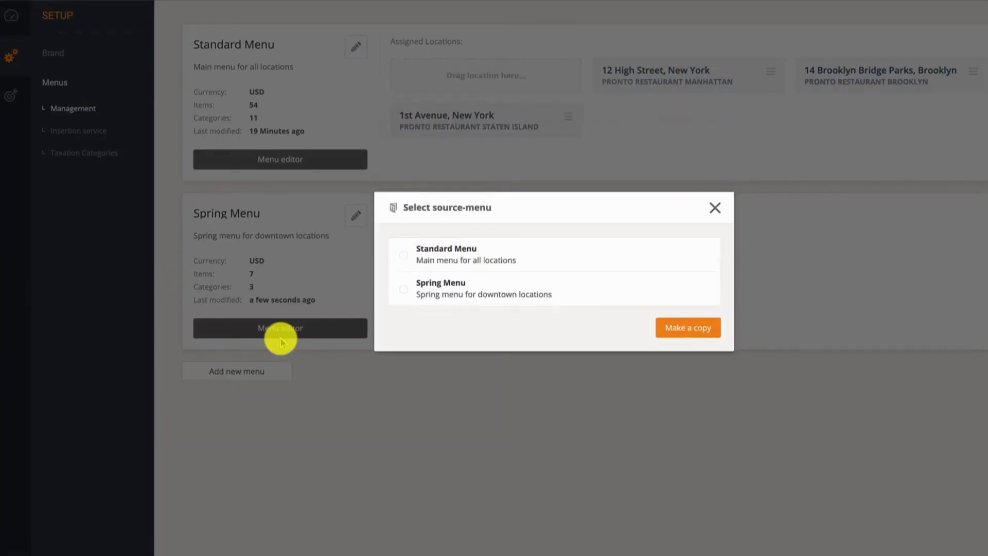
pyautogui.click(404, 256)
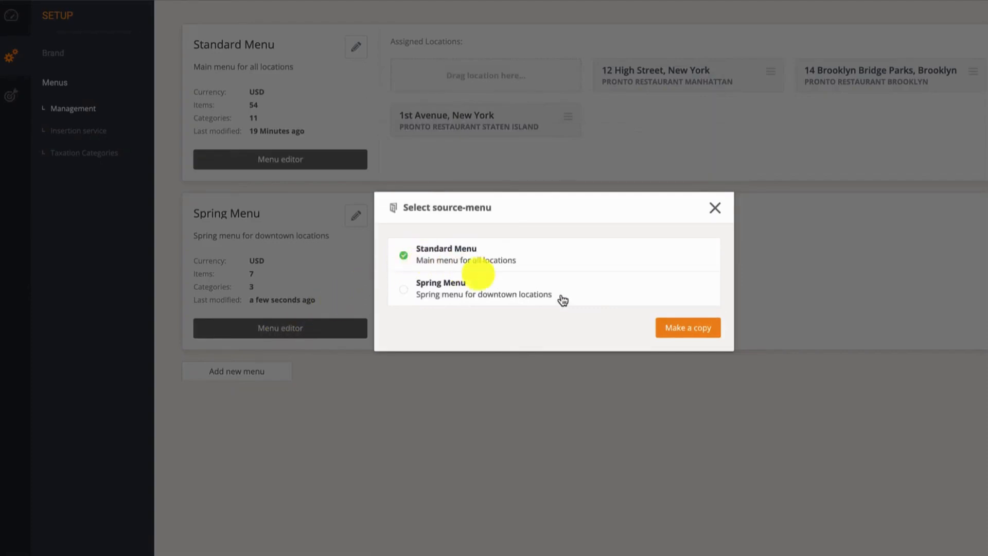
pyautogui.click(668, 327)
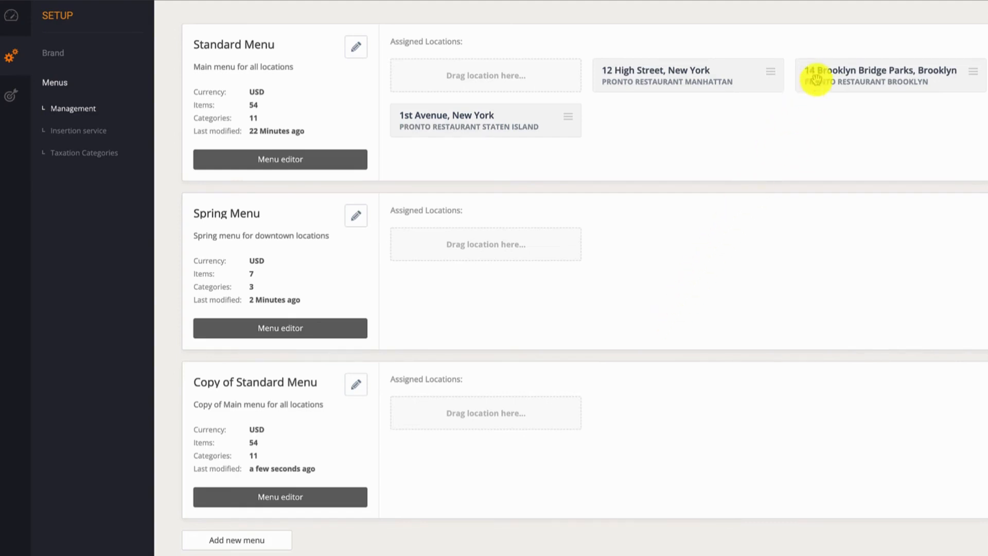
# Reassign the Pronto Restaurant Brooklyn location from Standard Menu to Spring Menu.
pyautogui.moveTo(816, 78); pyautogui.dragTo(430, 245)
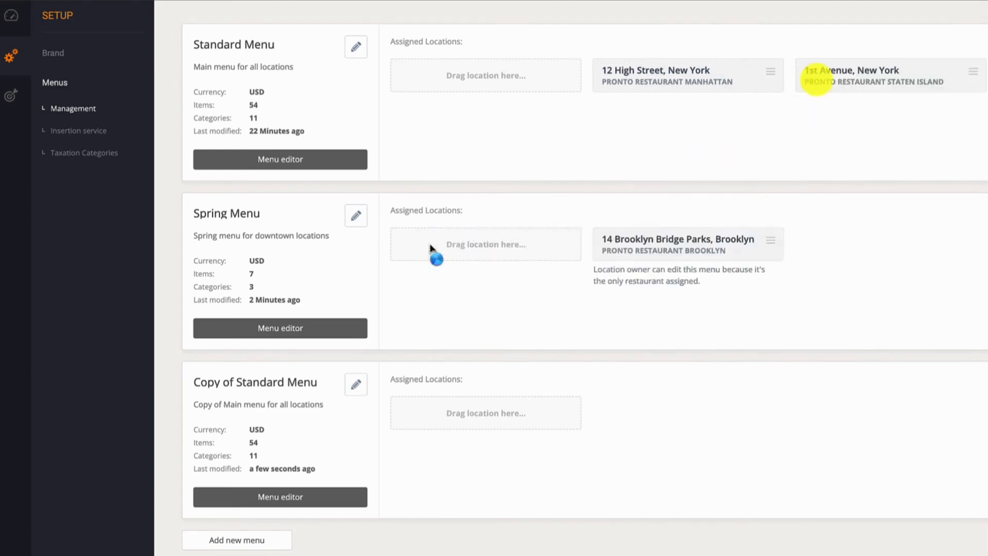